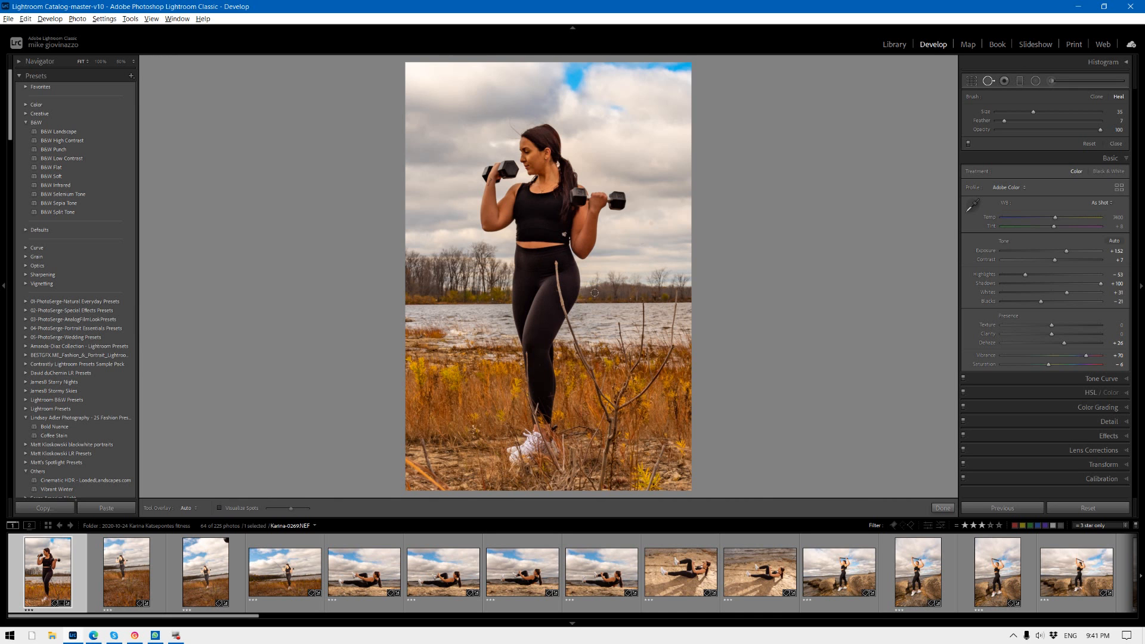
left_click(556, 260)
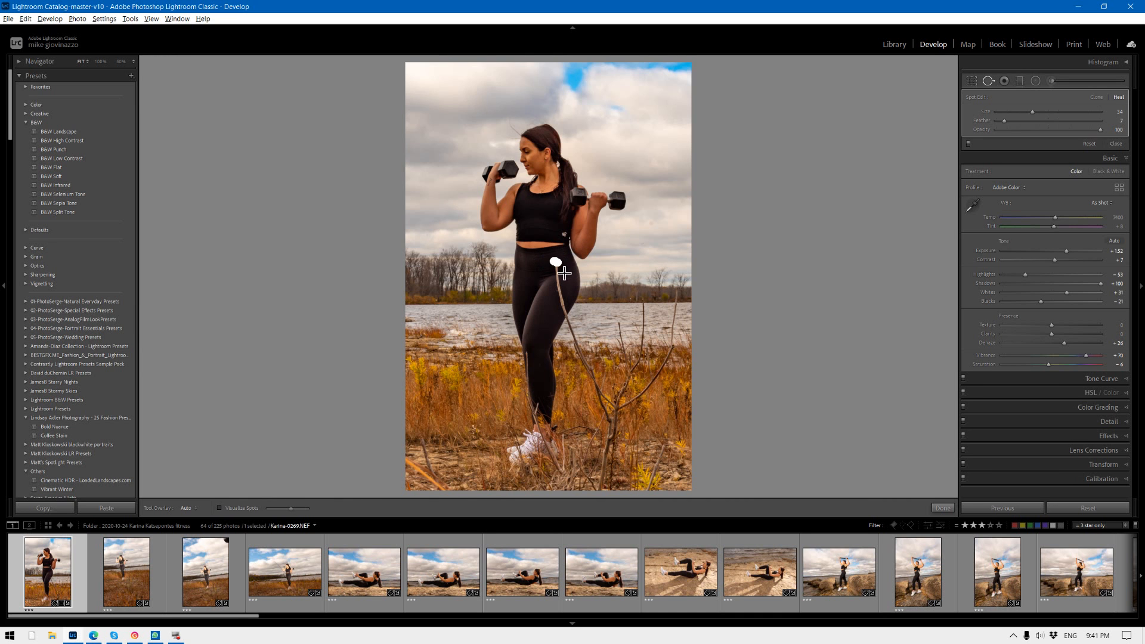
left_click_drag(565, 278, 577, 338)
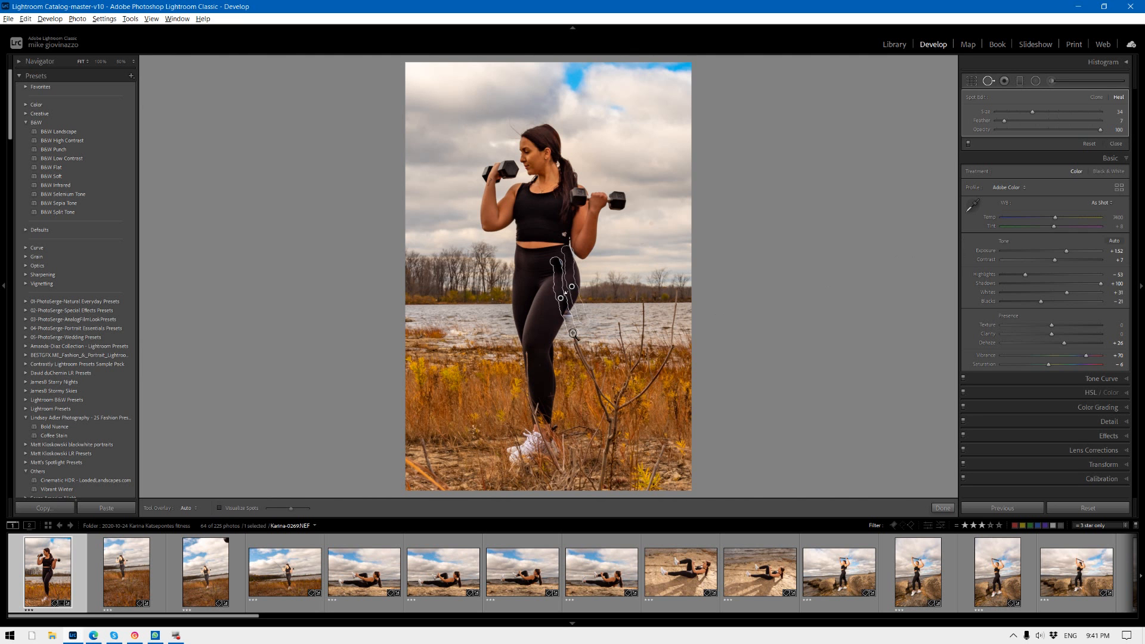
left_click(564, 329)
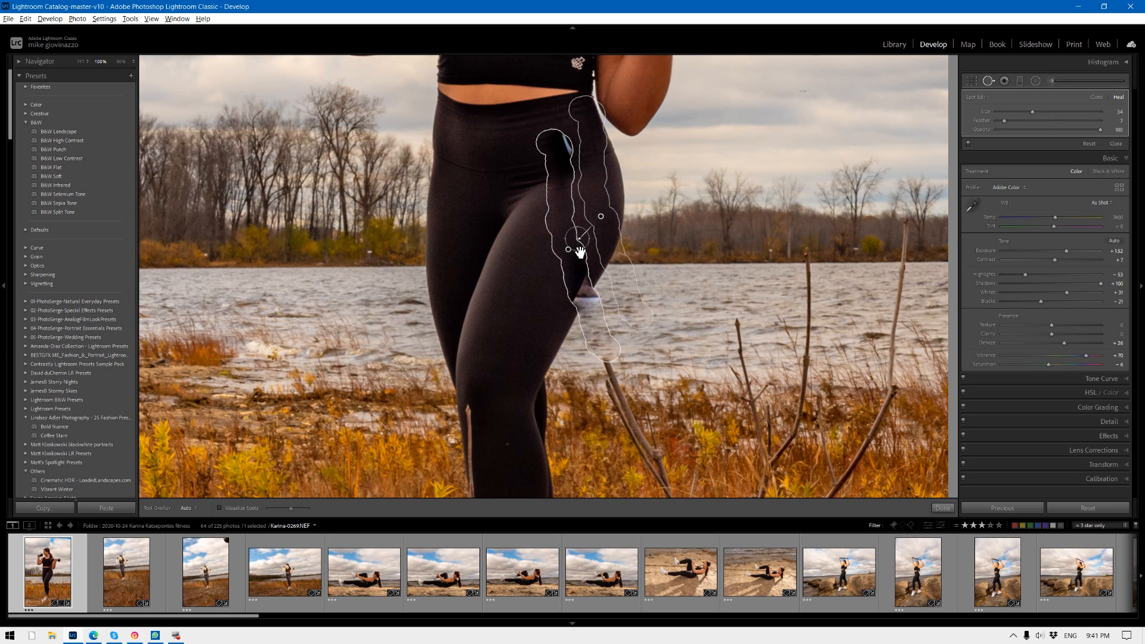
mouse_move(601, 220)
left_mouse_down()
mouse_move(624, 233)
mouse_move(638, 211)
mouse_move(614, 222)
left_mouse_up()
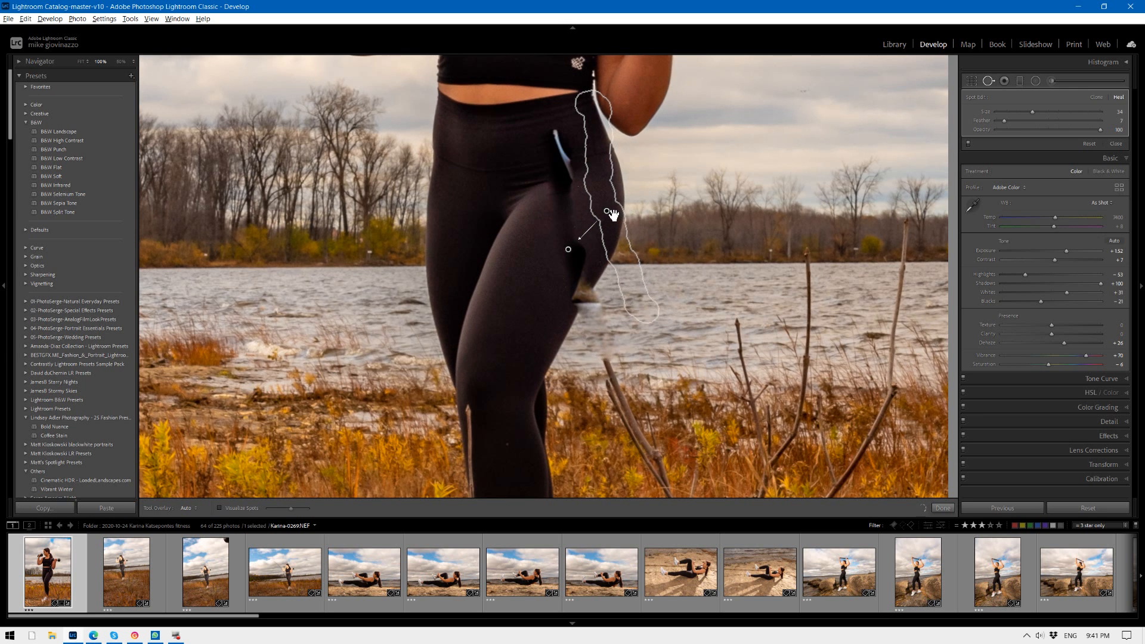
left_click_drag(612, 216, 613, 217)
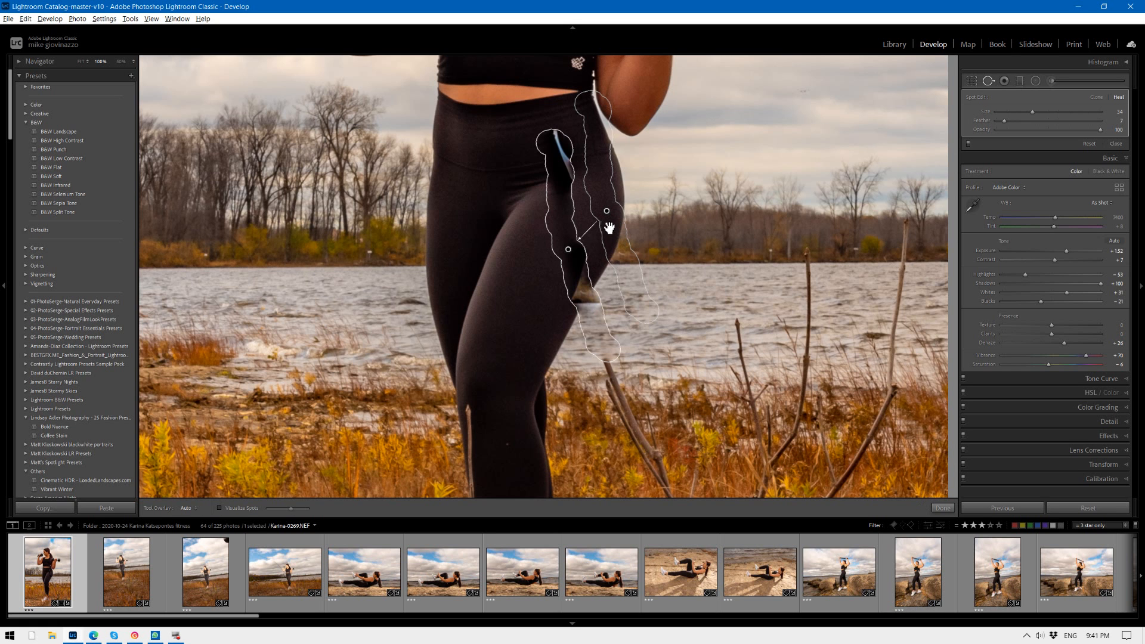
key("Delete")
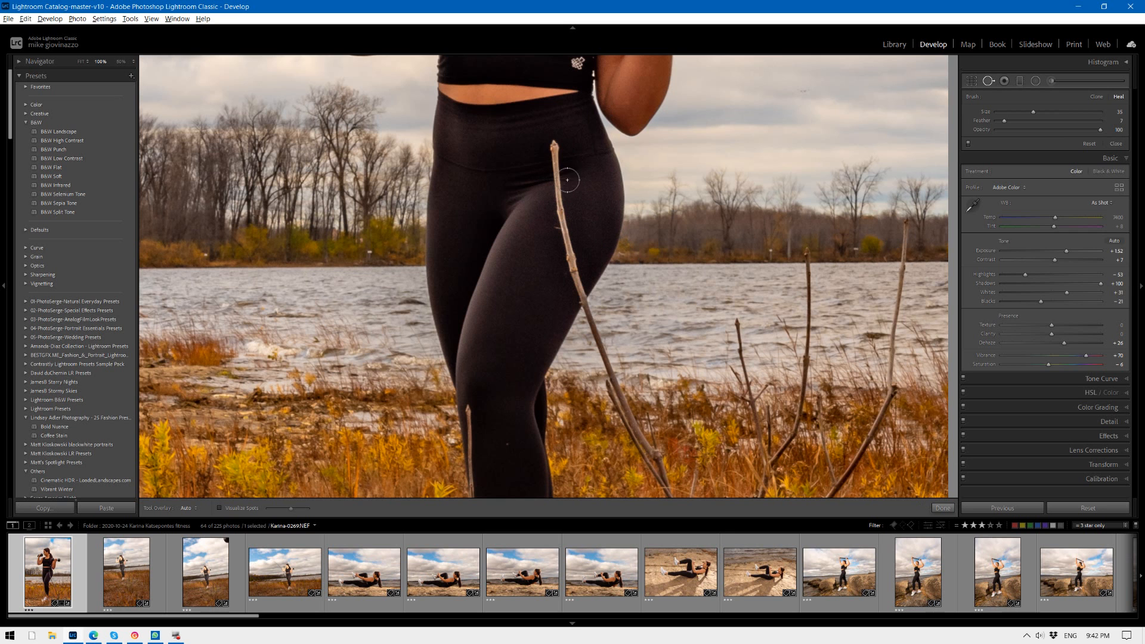
Heal the tip and upper section of the branch crossing the hip, sourcing from clean legging fabric beside it
left_click(549, 148)
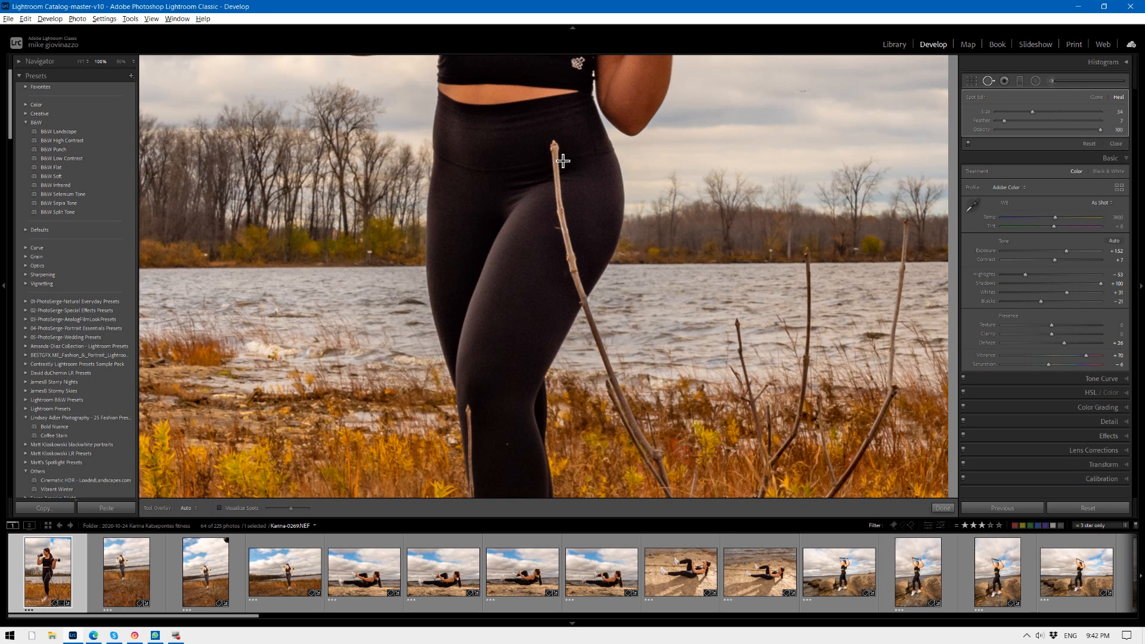
left_click_drag(562, 172, 576, 255)
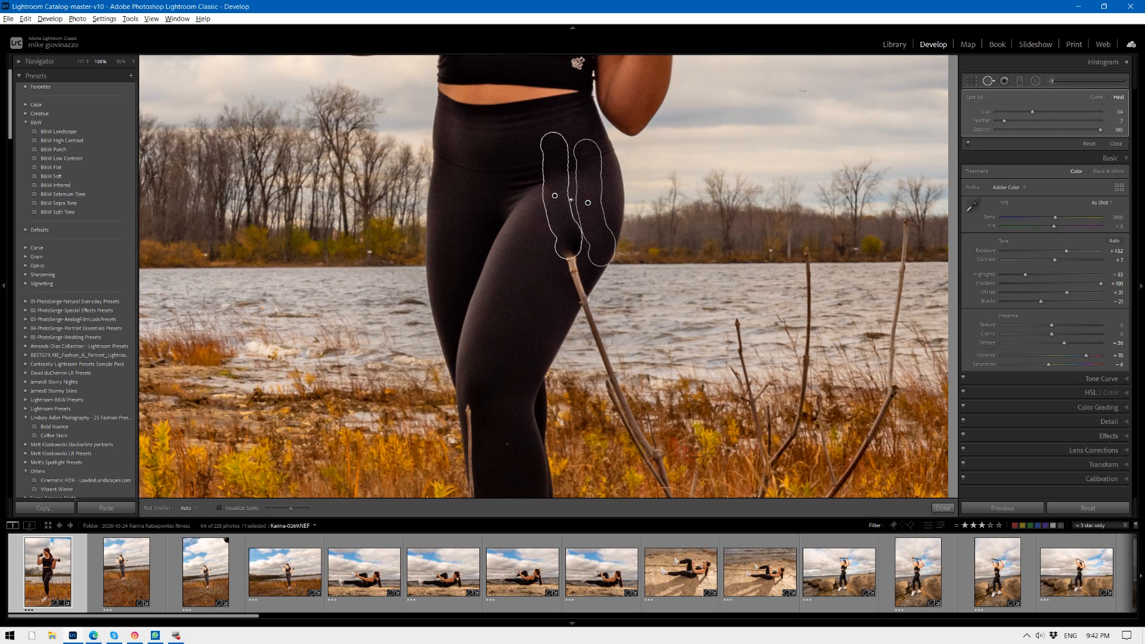
left_click(589, 205)
left_click_drag(595, 203, 592, 195)
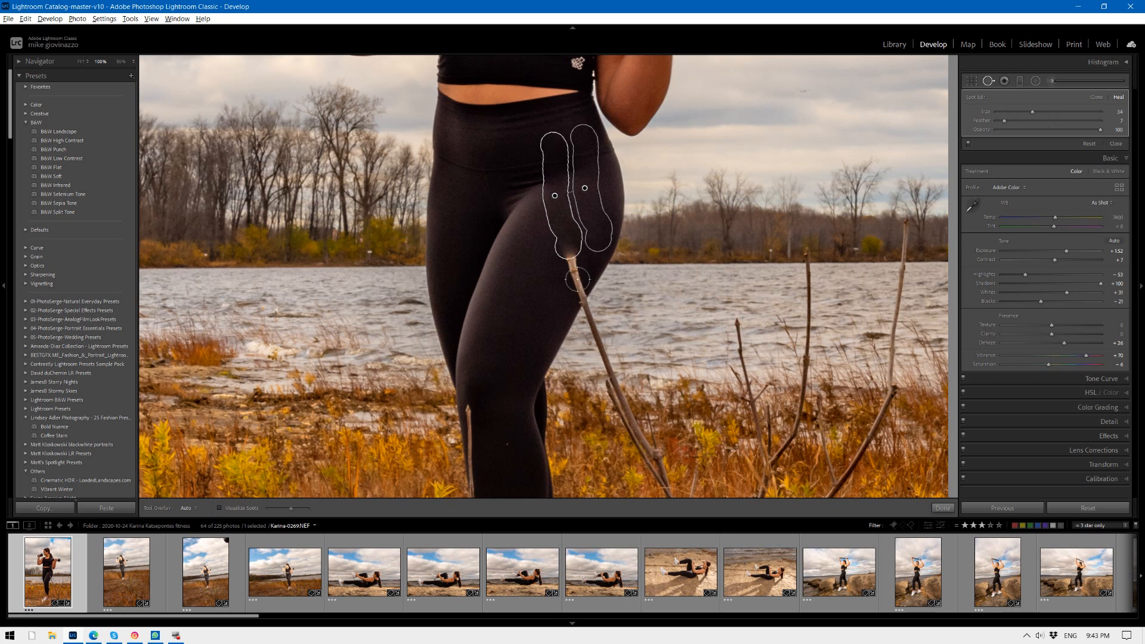
mouse_move(577, 279)
left_mouse_down()
mouse_move(569, 246)
mouse_move(588, 296)
mouse_move(545, 312)
left_mouse_up()
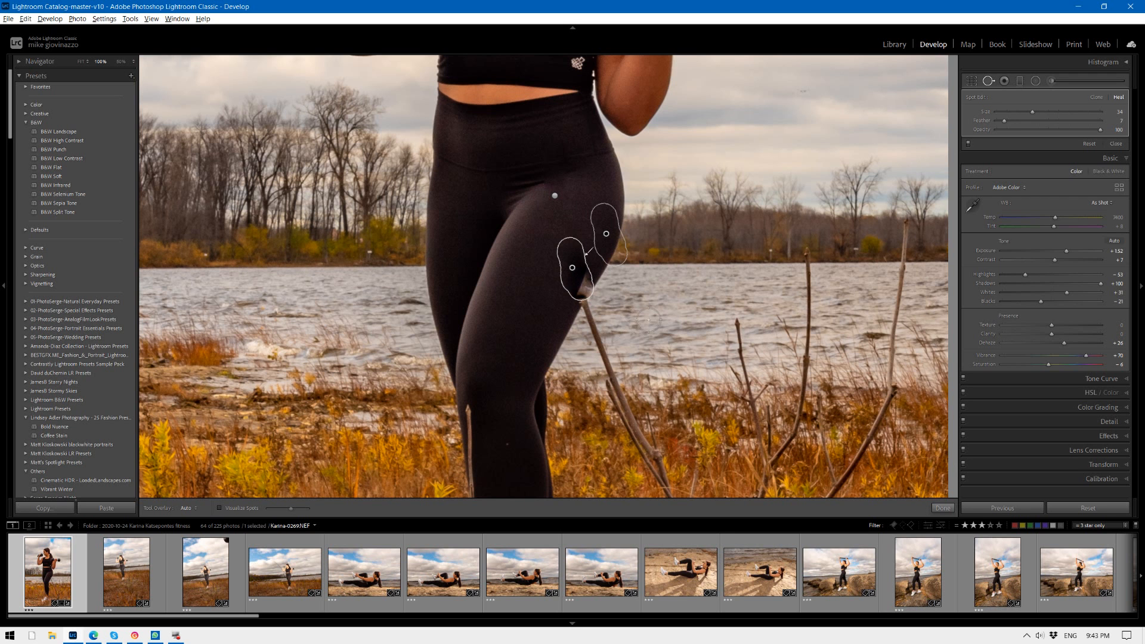
left_click_drag(608, 240, 590, 240)
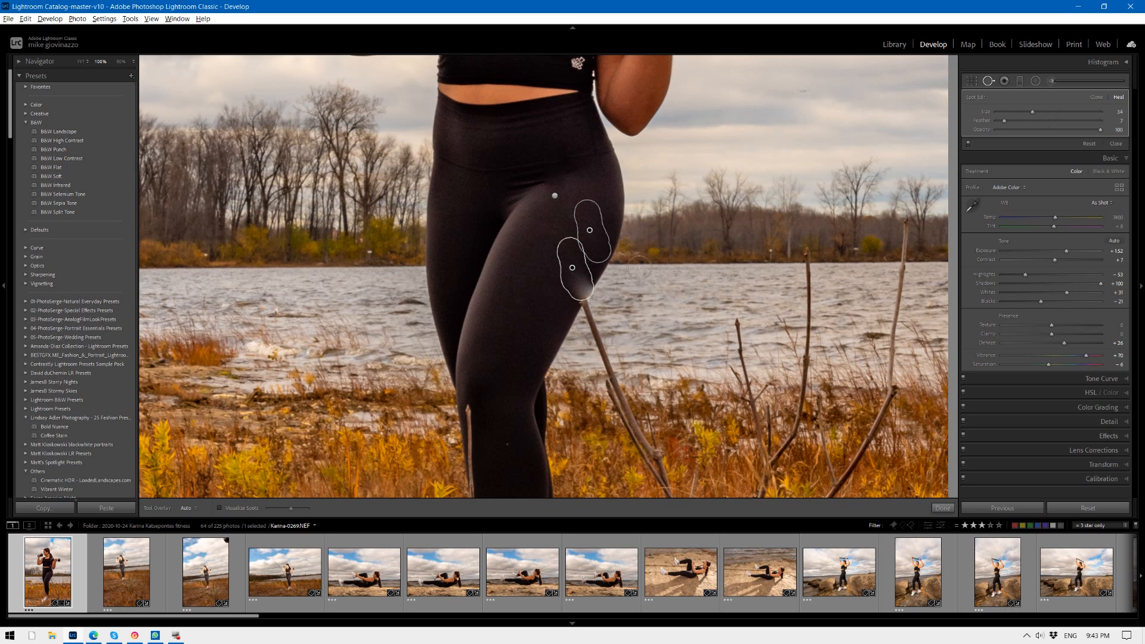
left_click(591, 233)
key("Delete")
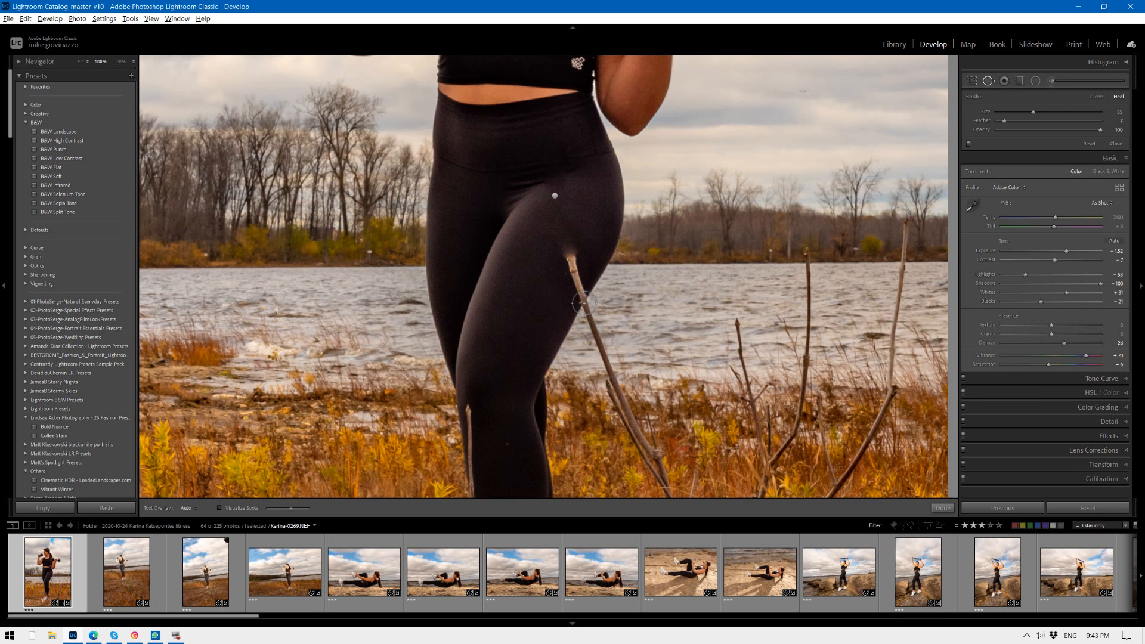
Heal the branch where it crosses the thigh's edge, aligning the source with the legging outline just above it
mouse_move(584, 303)
left_mouse_down()
mouse_move(576, 264)
mouse_move(597, 322)
left_mouse_up()
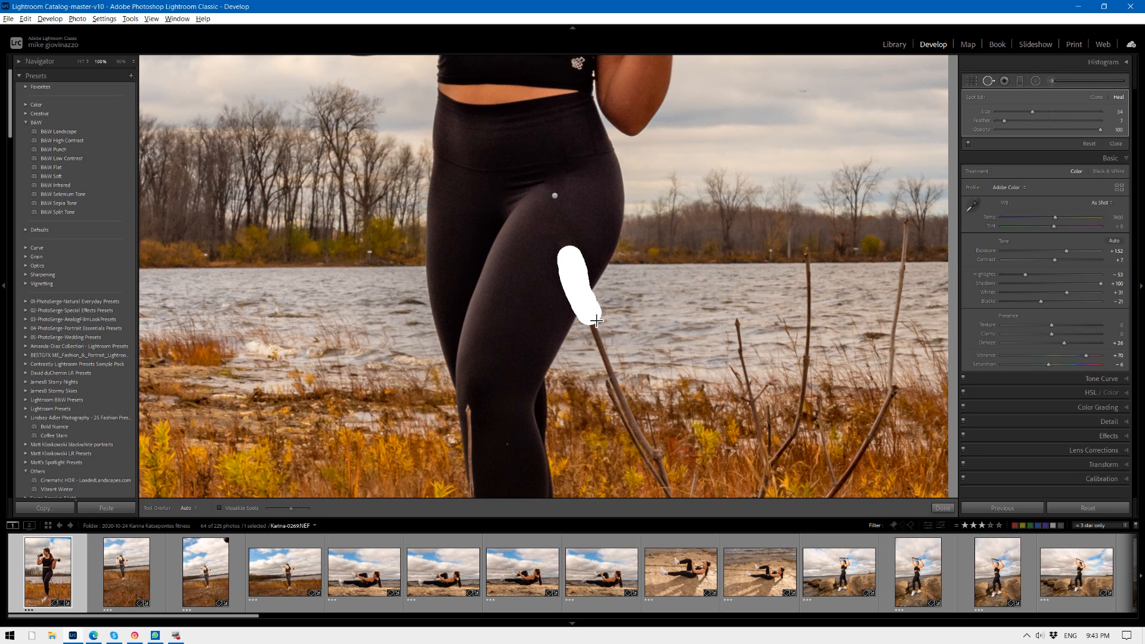
left_click_drag(597, 322, 597, 321)
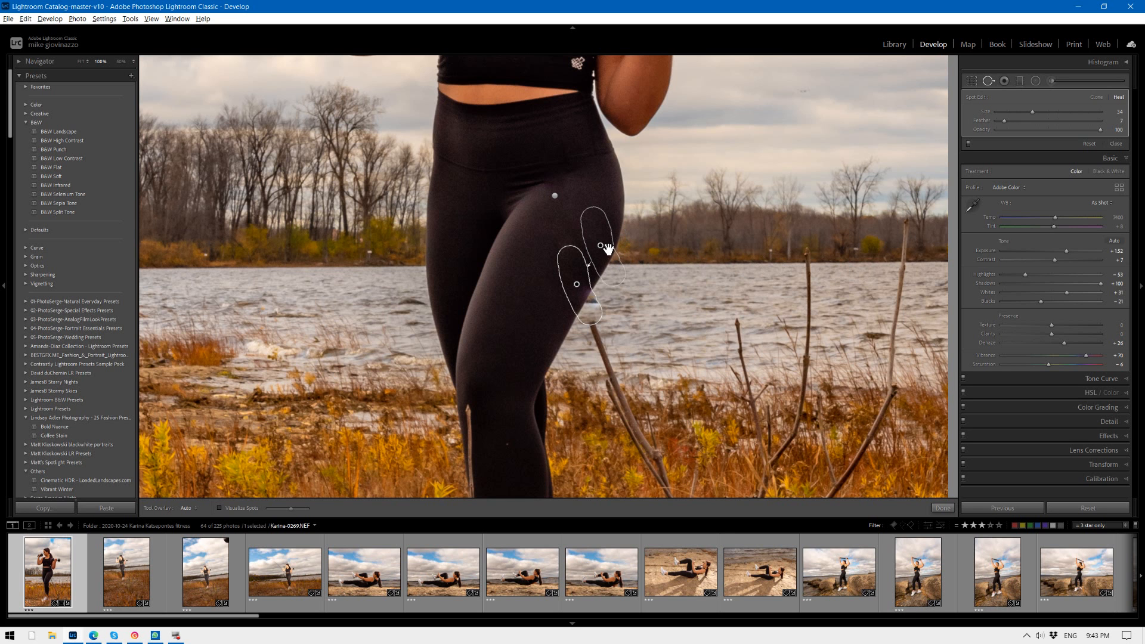
left_click_drag(609, 251, 603, 271)
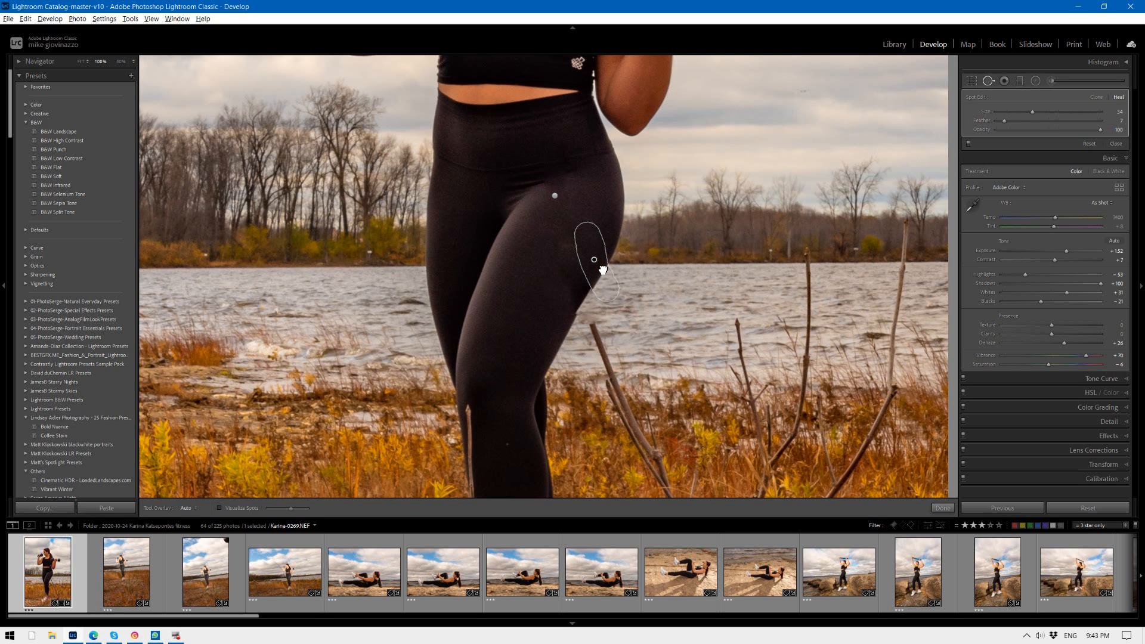
left_click_drag(603, 270, 605, 269)
left_click_drag(603, 269, 600, 268)
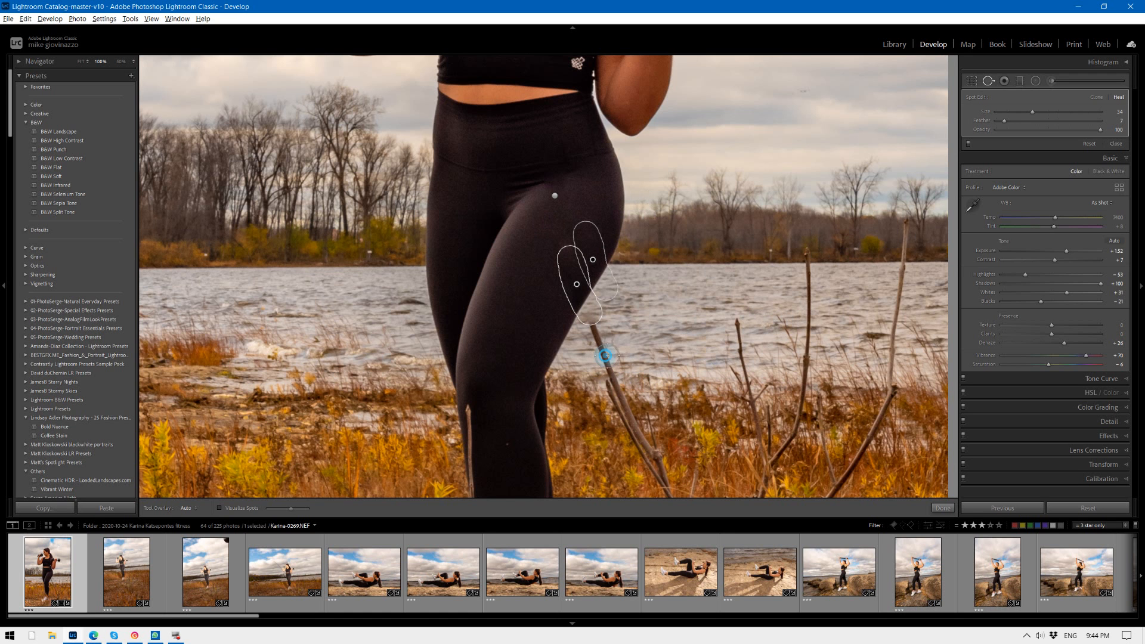
Heal the branch from below the thigh across the shoreline into the grass, sourcing the grass section from nearby foliage
left_click_drag(592, 322, 625, 411)
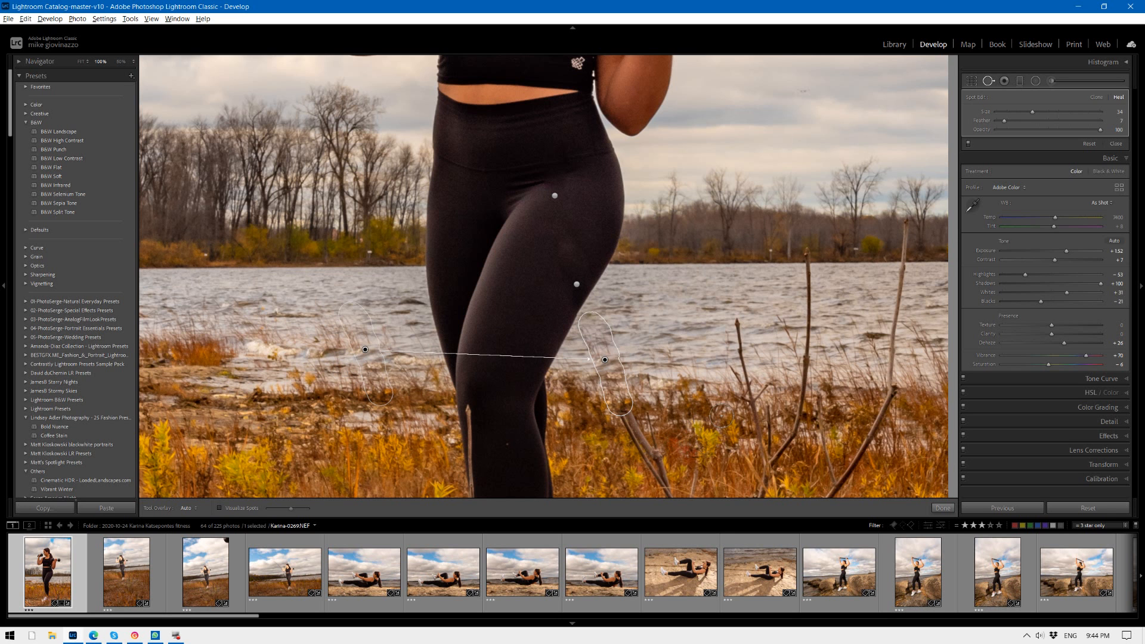
left_click_drag(653, 457, 633, 424)
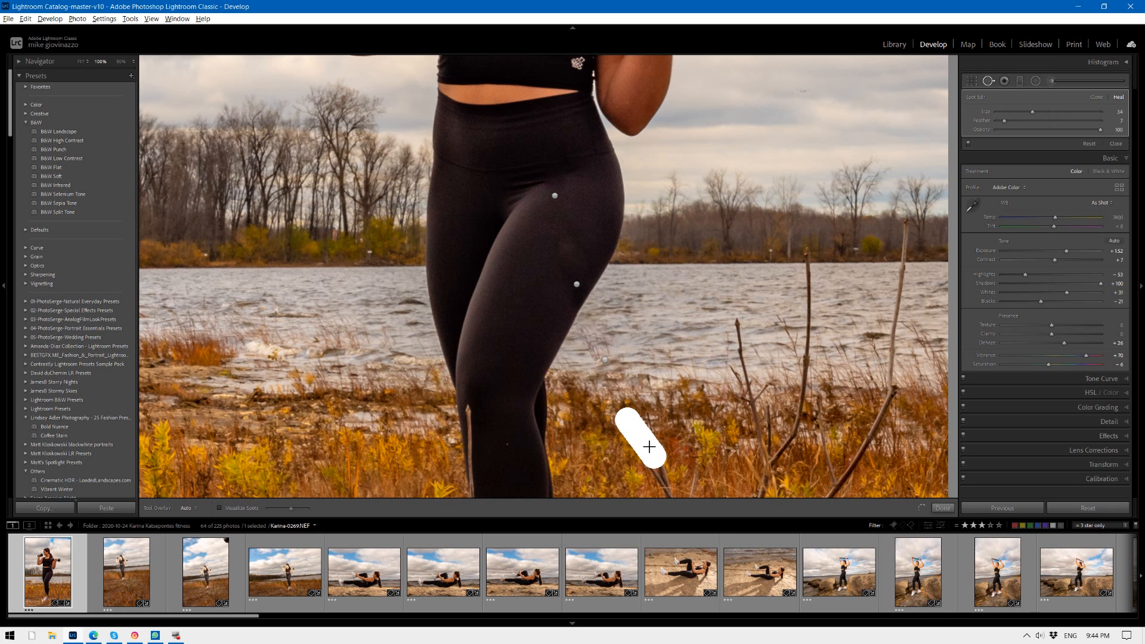
left_click_drag(672, 491, 657, 471)
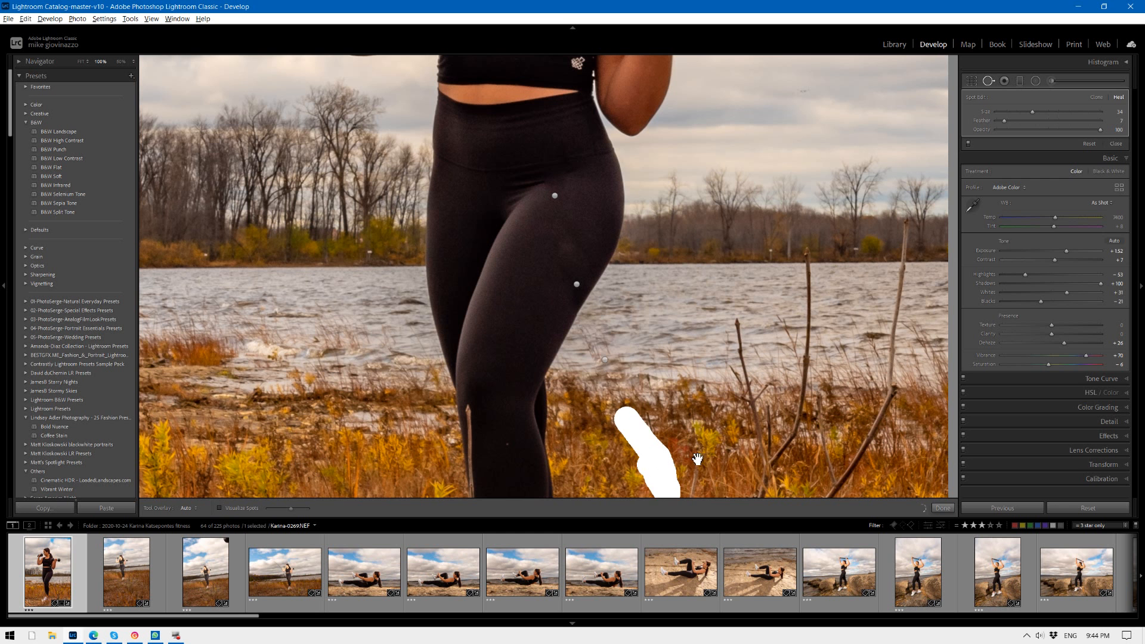
left_click_drag(720, 458, 695, 220)
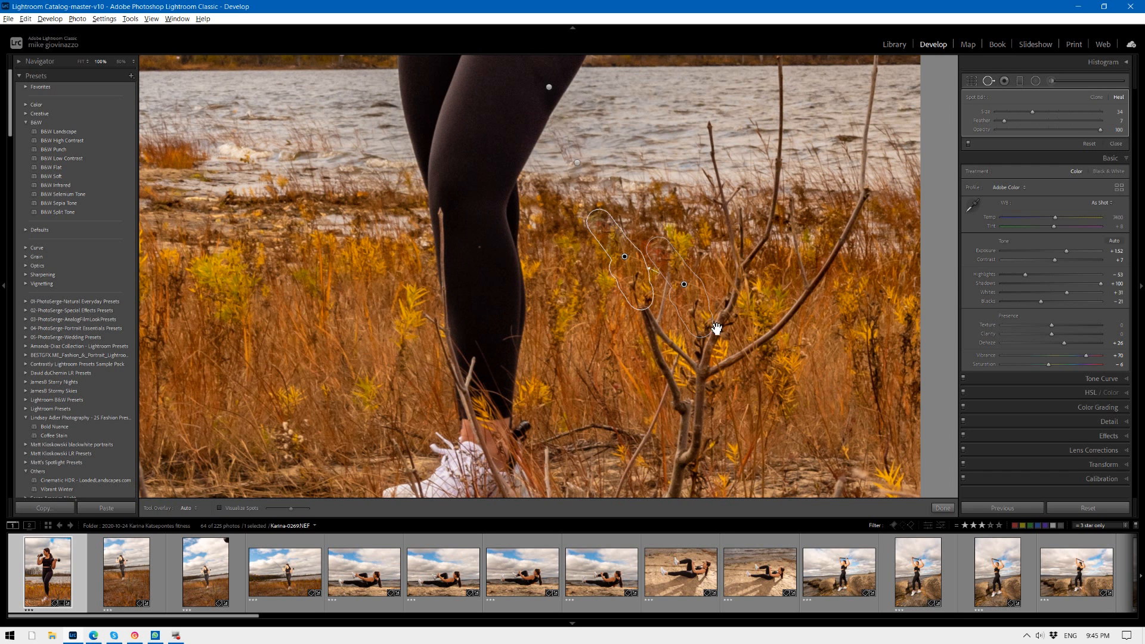
mouse_move(684, 285)
left_mouse_down()
mouse_move(686, 264)
mouse_move(702, 271)
mouse_move(687, 274)
left_mouse_up()
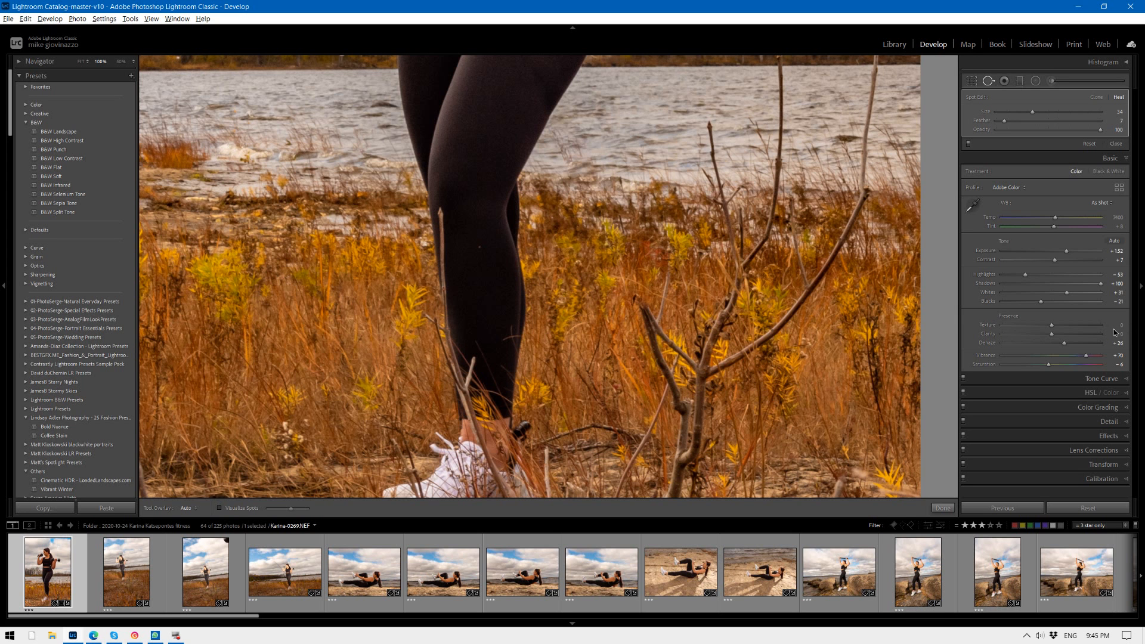
Try alternative sources for the heal in the grass, then place its source over the yellow foliage beside the bare branches
left_click_drag(599, 222, 641, 298)
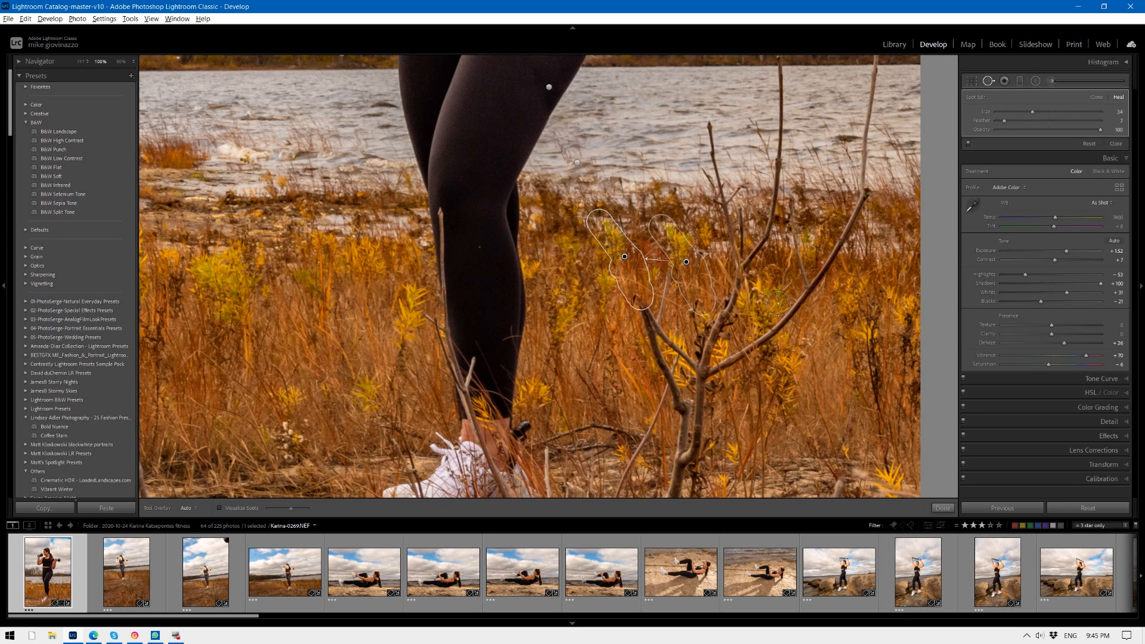
key("slash")
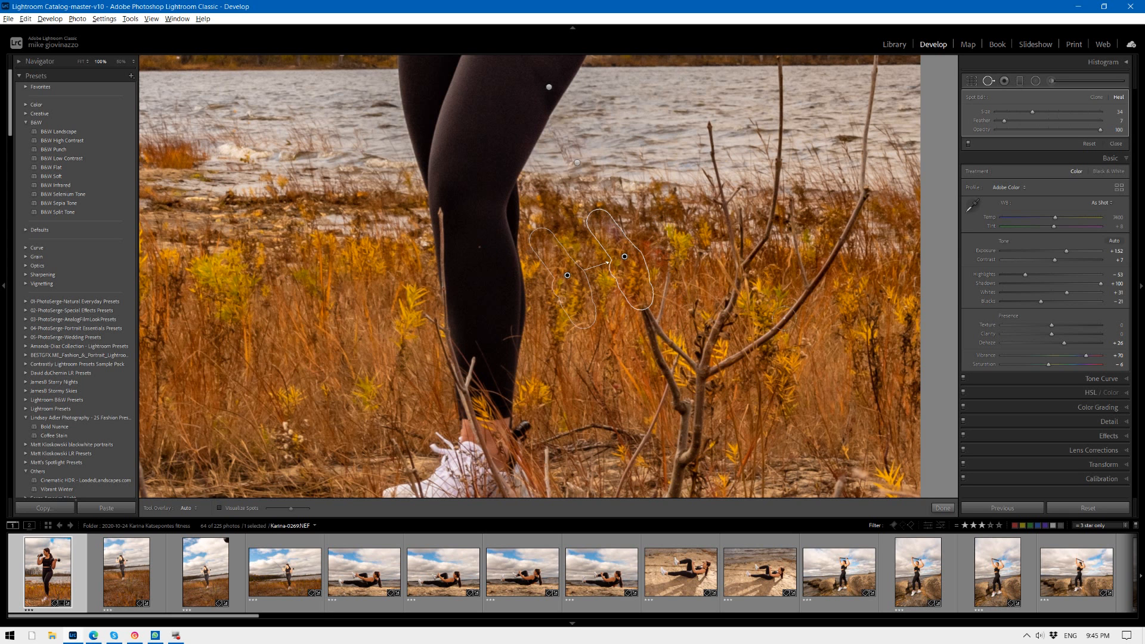
key("slash")
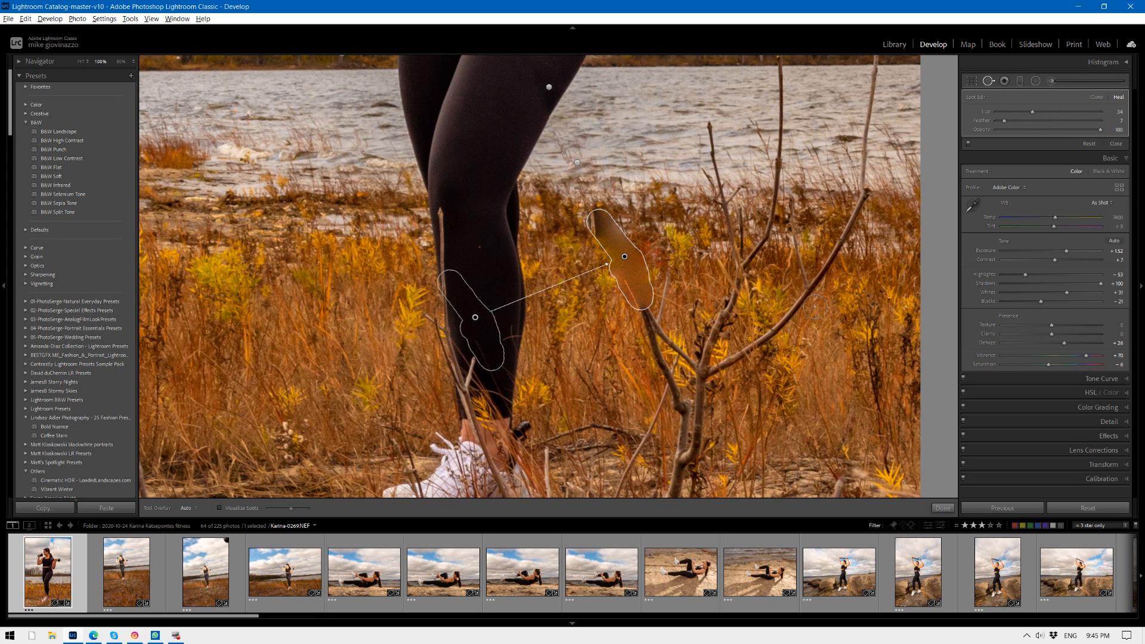
key("slash")
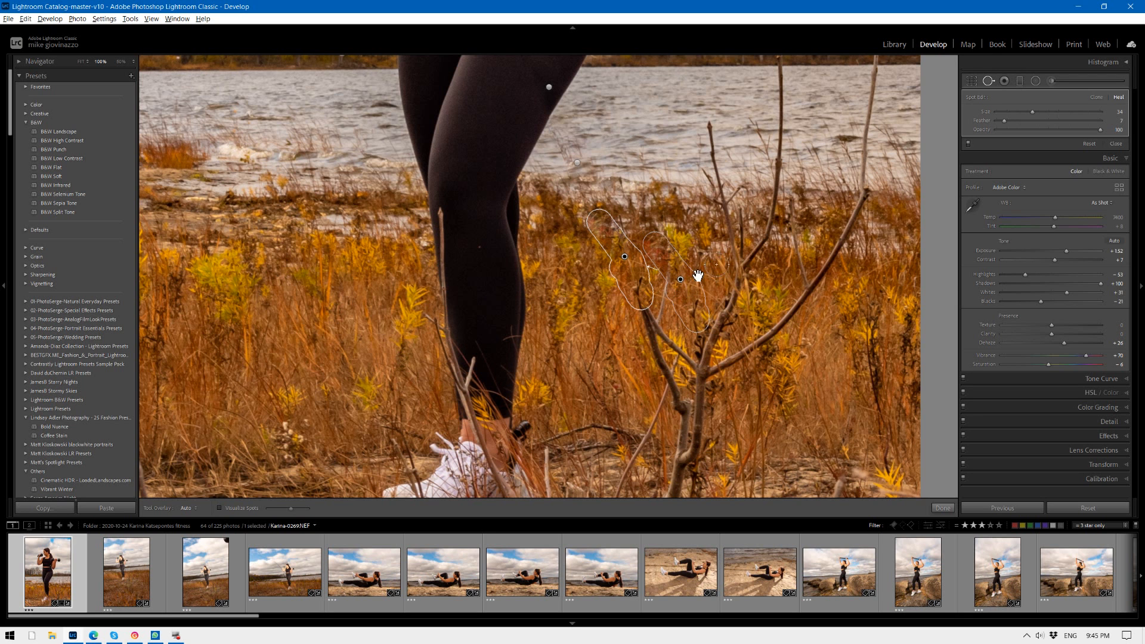
left_click_drag(688, 288, 687, 257)
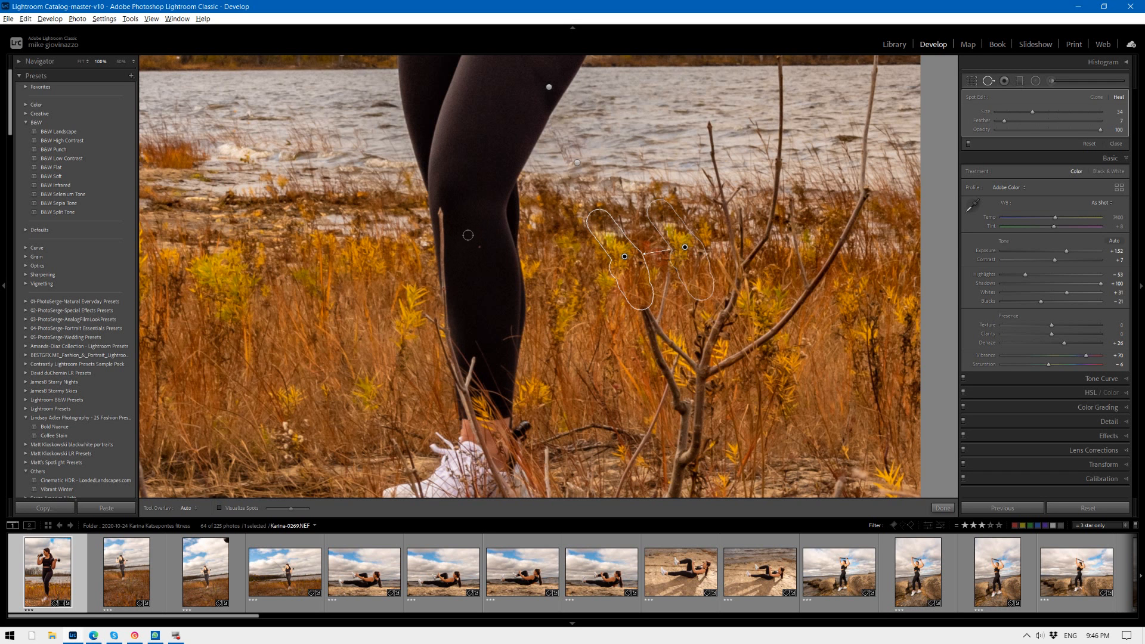
left_click(442, 212)
left_click_drag(449, 227, 444, 242)
right_click(443, 241)
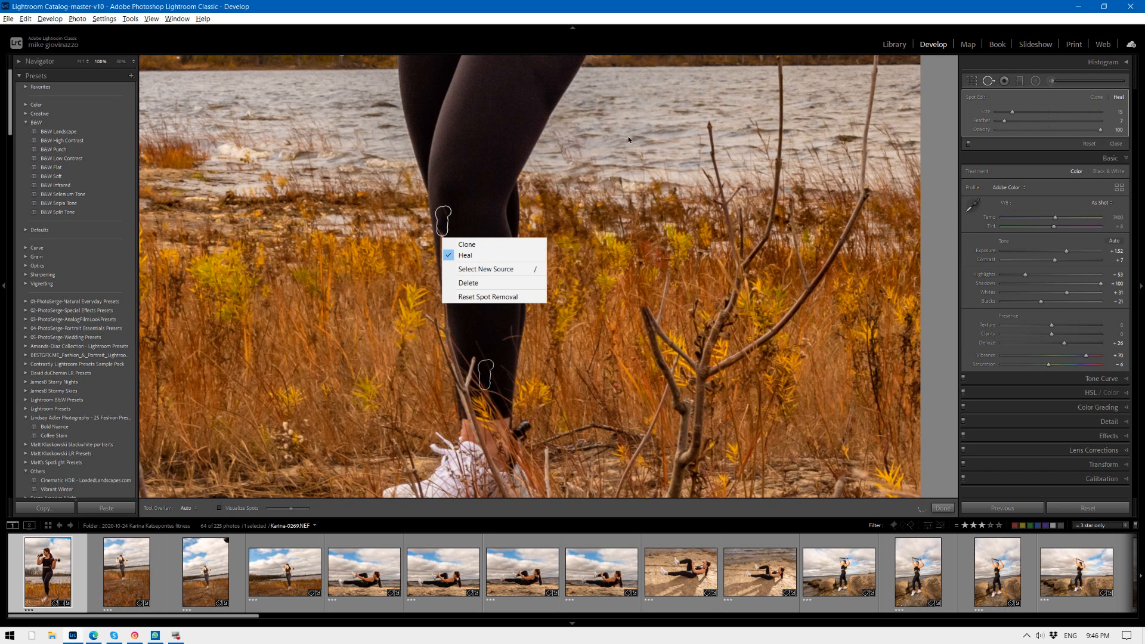
left_click(481, 179)
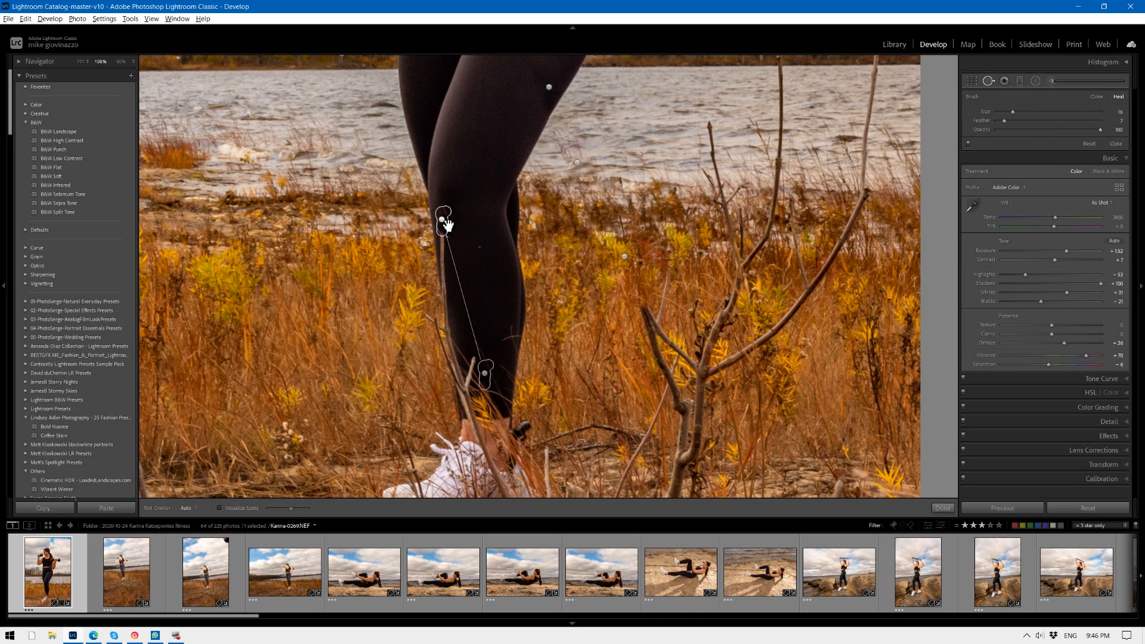
left_click(446, 226)
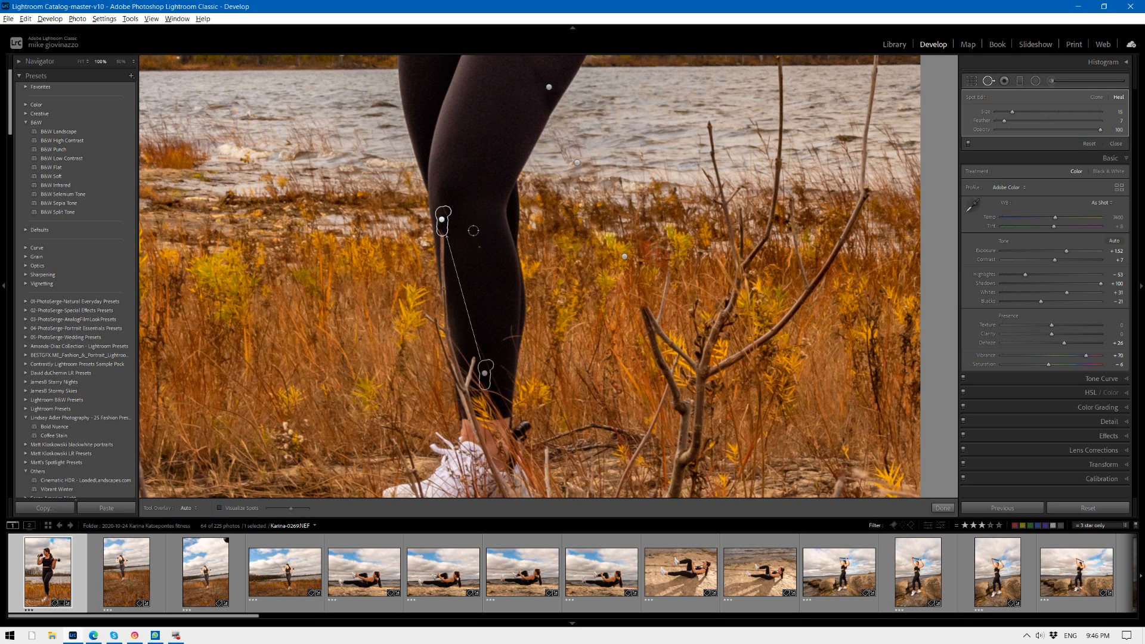
key("Delete")
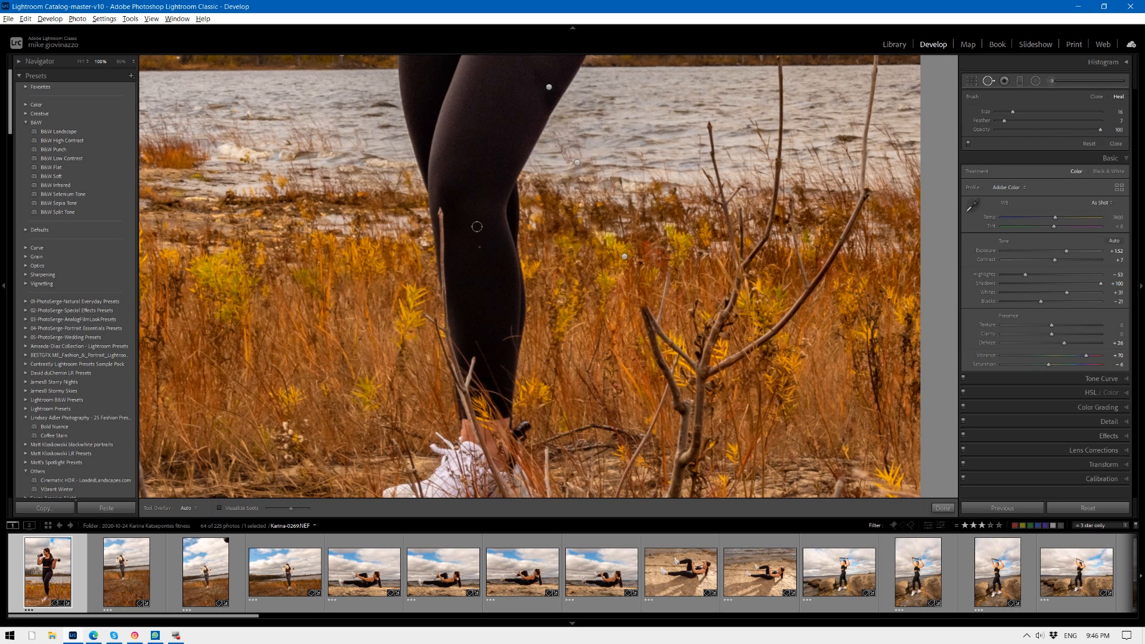
Heal the thin twig along the front edge of the lower leg, sourcing from clean legging fabric on the calf
left_click(444, 203)
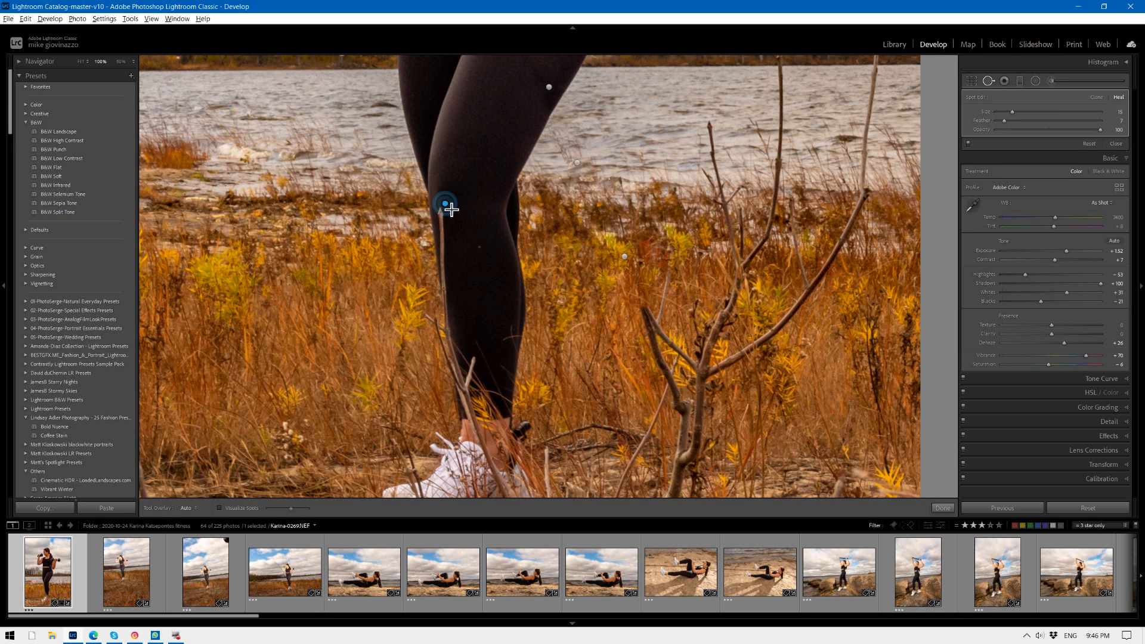
left_click_drag(447, 222, 456, 293)
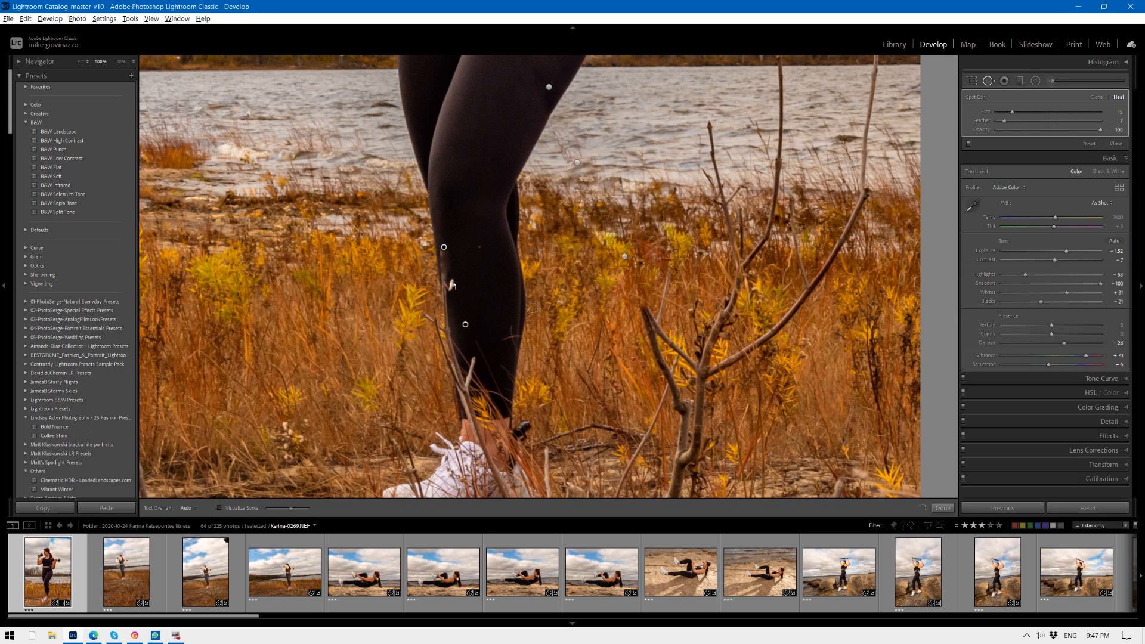
left_click_drag(475, 336, 491, 287)
Compare feather settings on the lower-leg heal, set its feather to 0, and nudge the healed area toward the leg's outer edge
left_click_drag(1006, 121, 1048, 123)
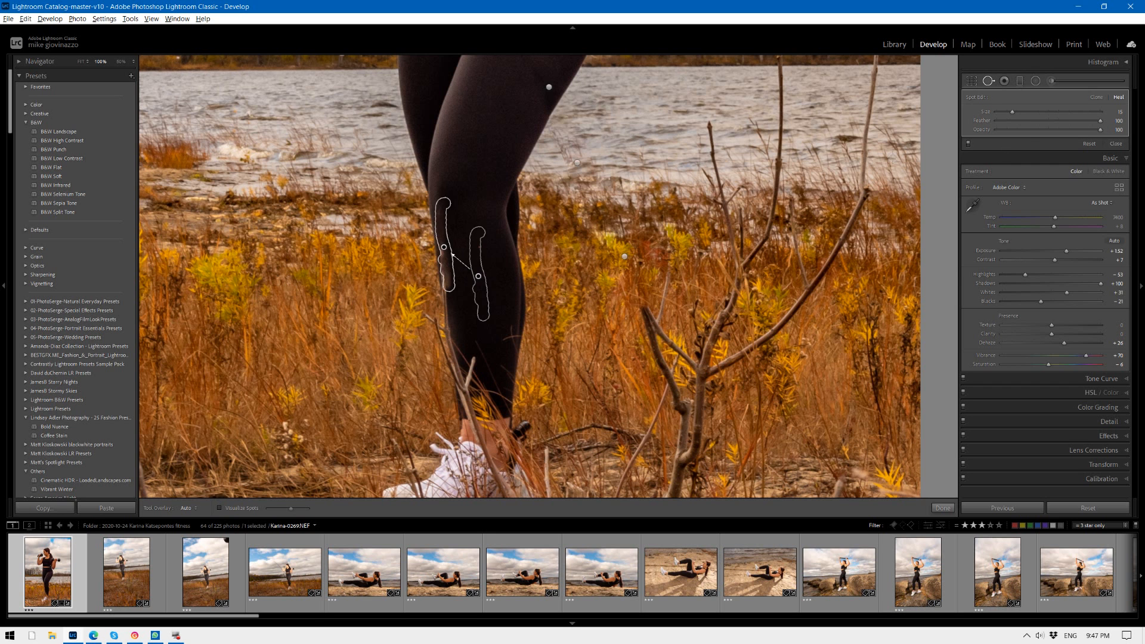
left_click_drag(1100, 121, 1067, 128)
left_click_drag(985, 135, 948, 137)
left_click_drag(450, 255, 450, 254)
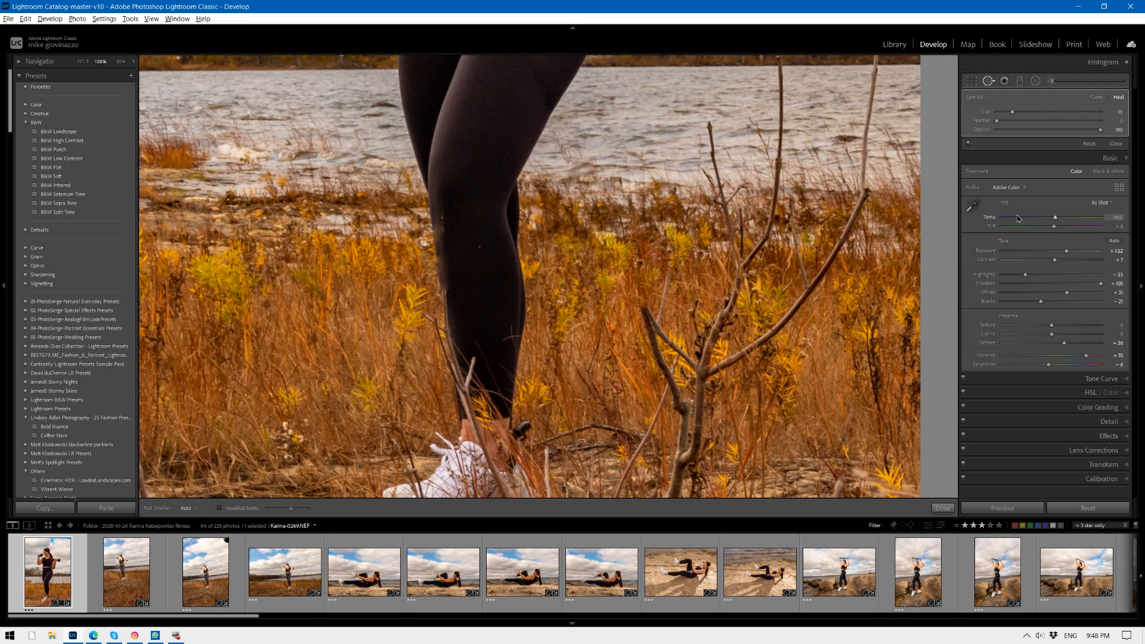
left_click_drag(441, 204, 446, 287)
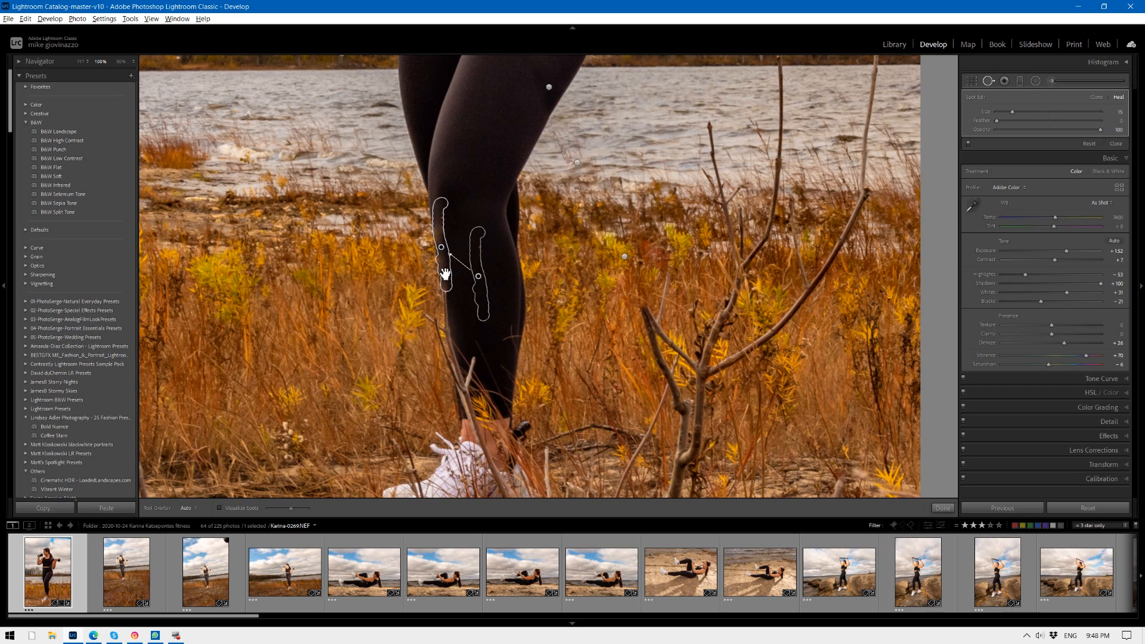
Switch the lower-leg spot edit to Clone and compare its opacity at 1 and 100
left_click(1096, 98)
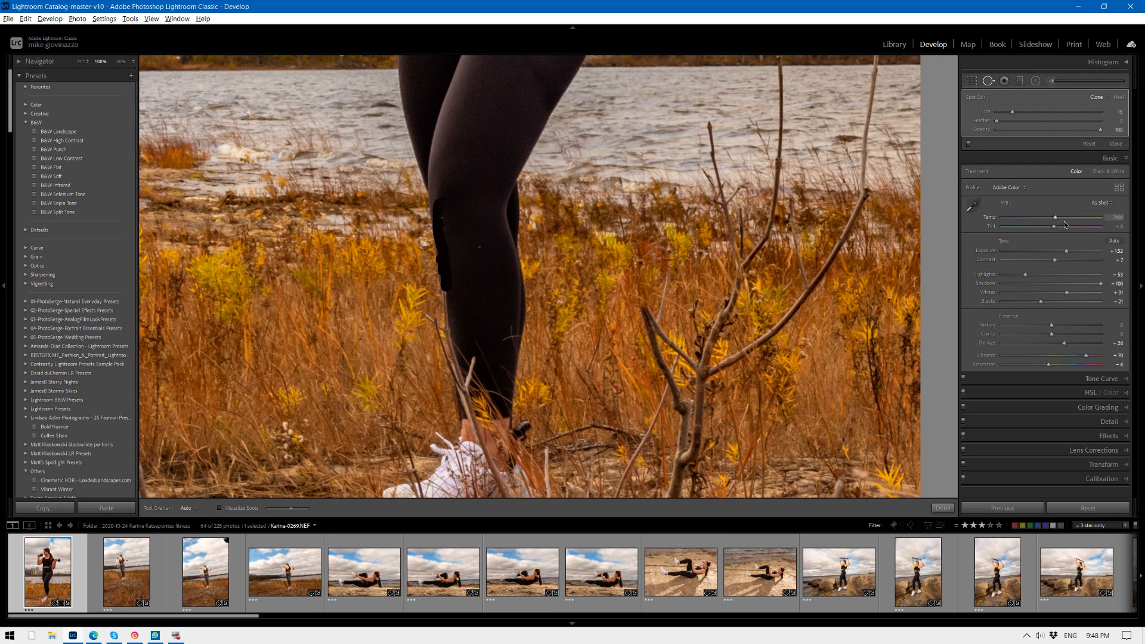
left_click(1100, 129)
left_click_drag(1097, 130, 981, 141)
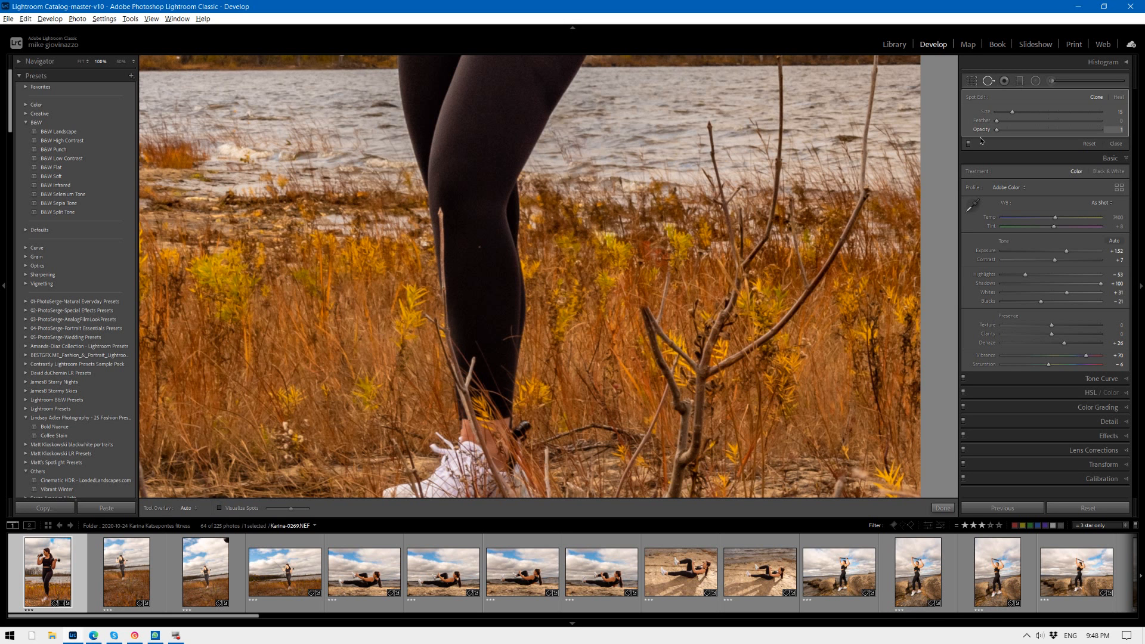
left_click_drag(1014, 134, 1103, 138)
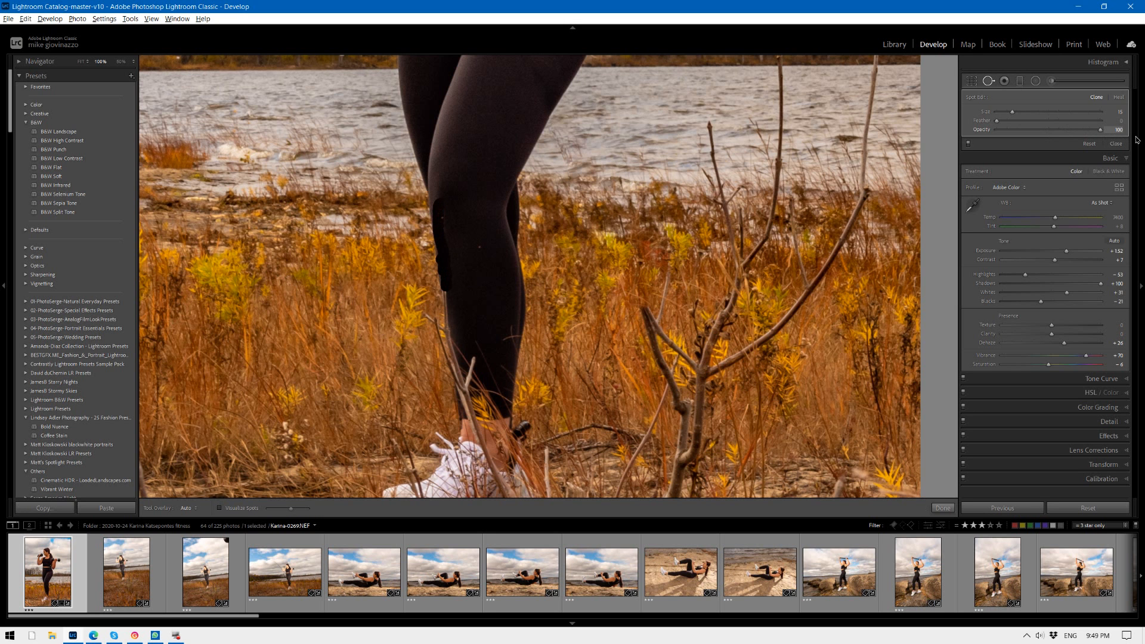
Set the lower-leg spot's feather to 56 and opacity to 1, and switch it back to Heal
left_click_drag(1100, 136, 1072, 137)
left_click_drag(996, 121, 1063, 124)
left_click_drag(1071, 133, 945, 139)
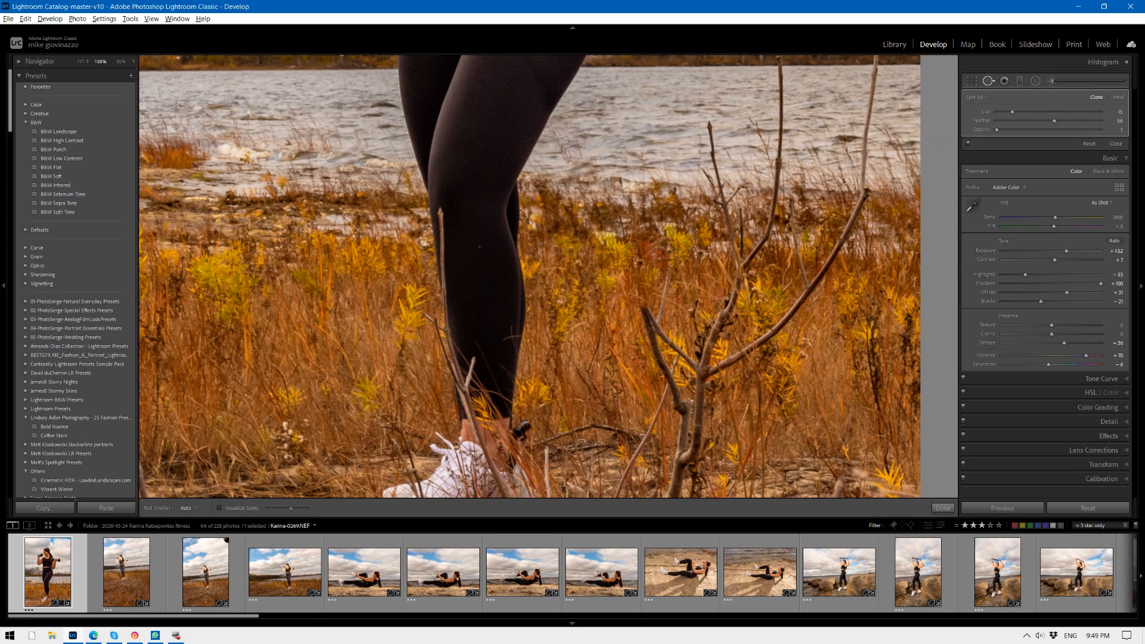
key("ctrl+z")
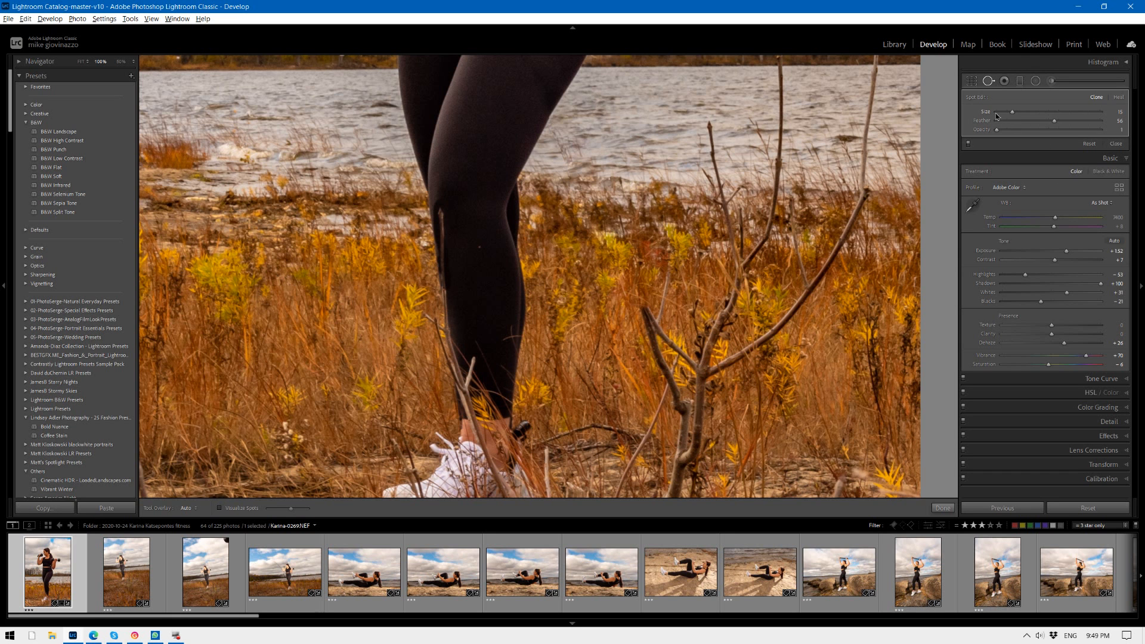
left_click(1121, 97)
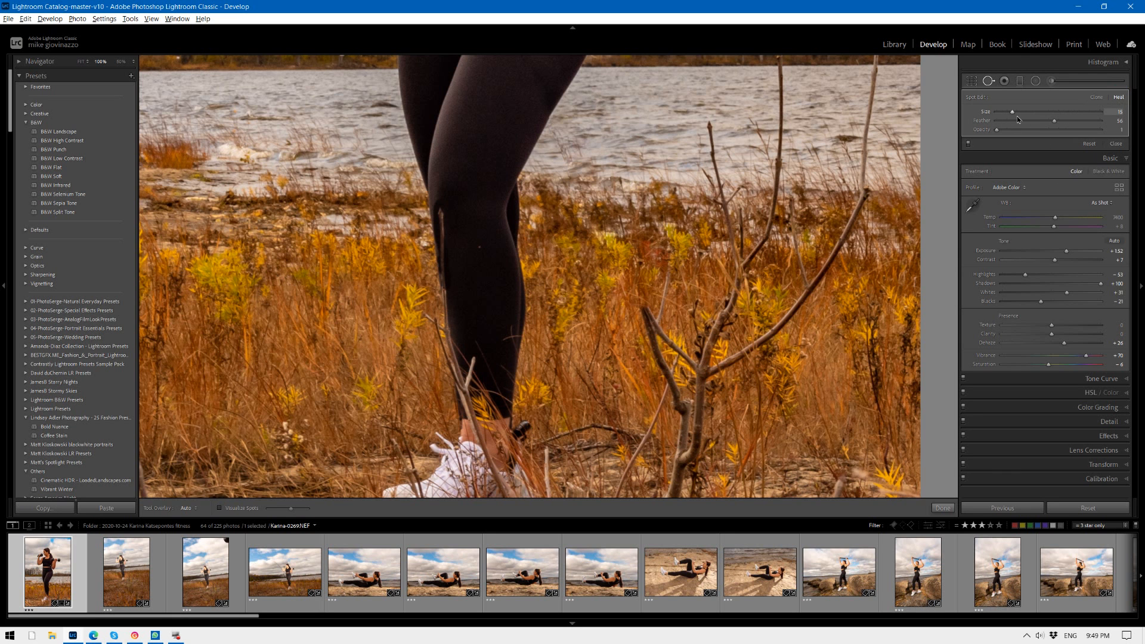